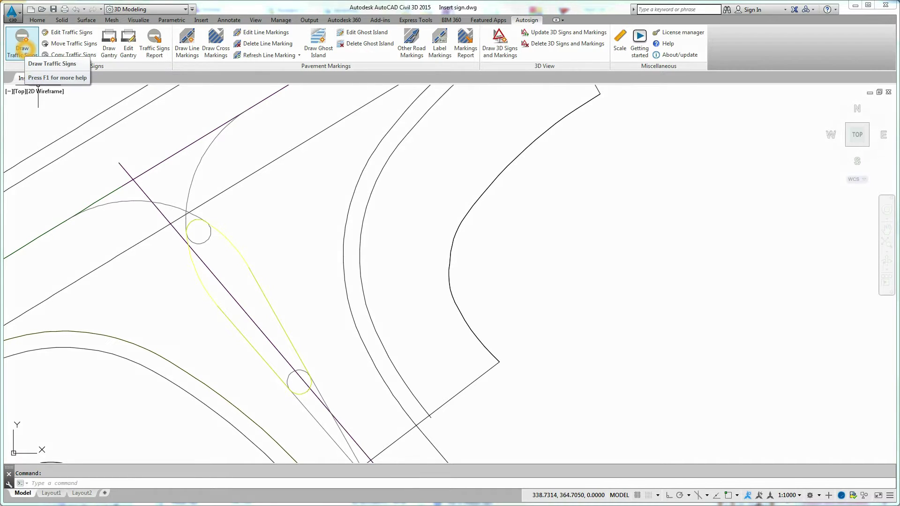
- Start drawing a traffic sign and pick the kerb line of the curved fillet in the drawing as its alignment
click(25, 47)
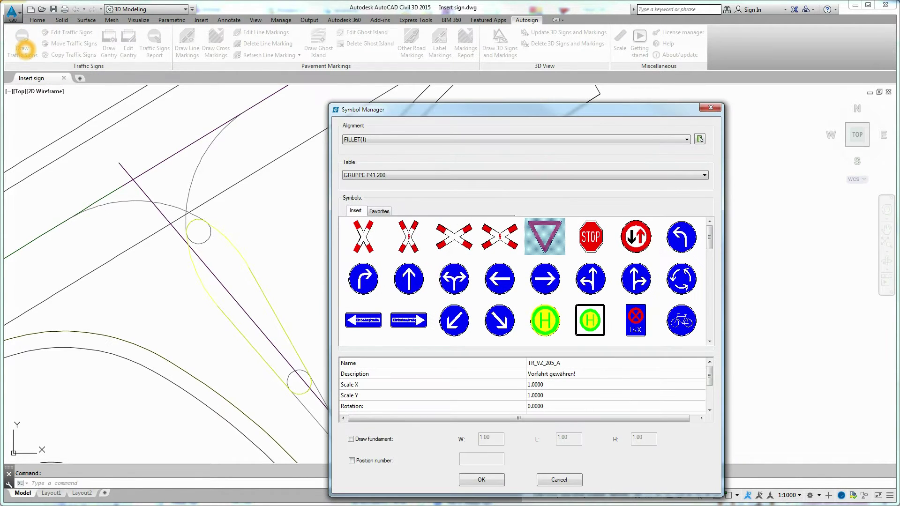
click(472, 142)
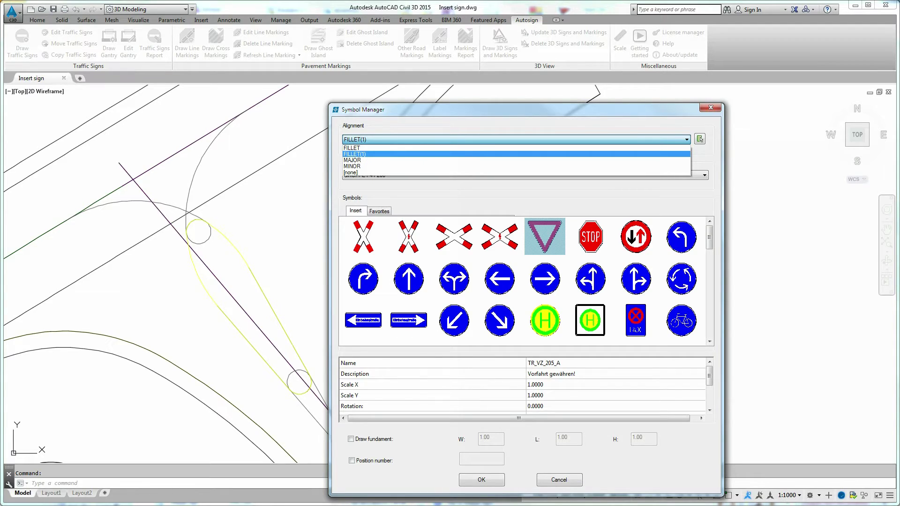
click(470, 154)
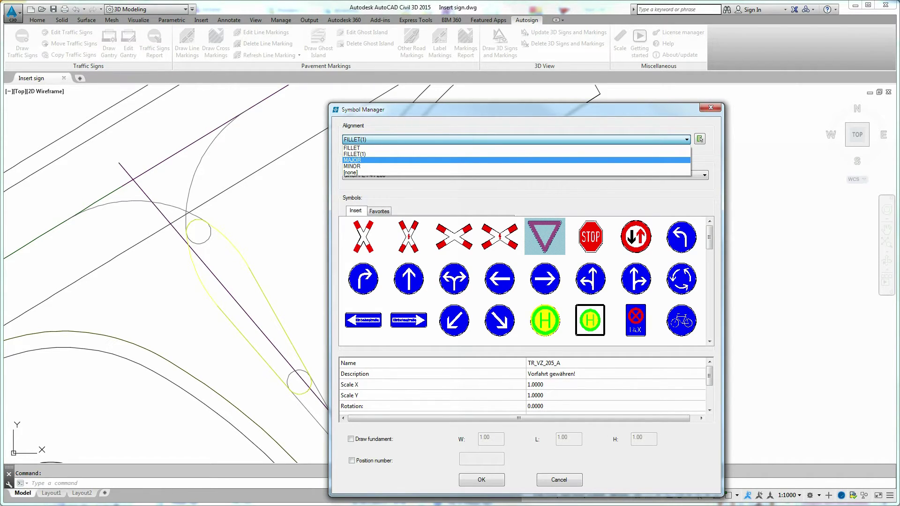
click(470, 162)
click(470, 162)
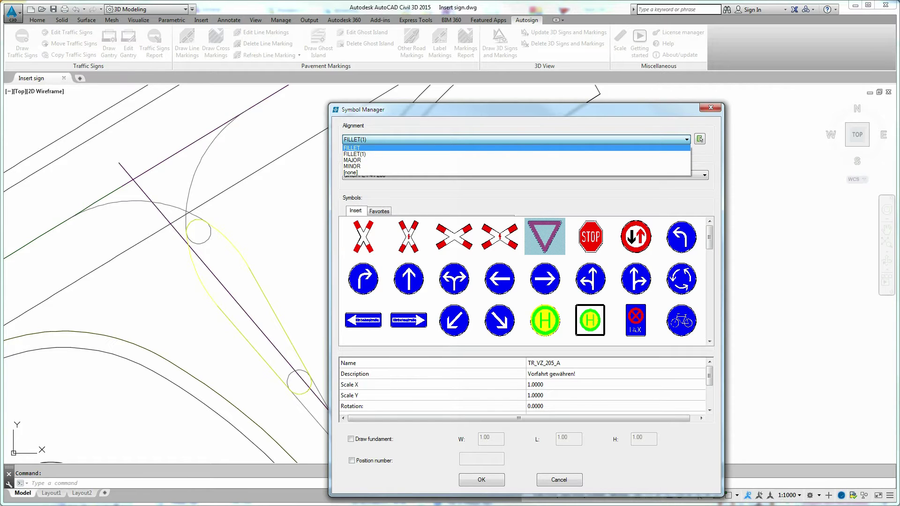
click(700, 139)
click(700, 139)
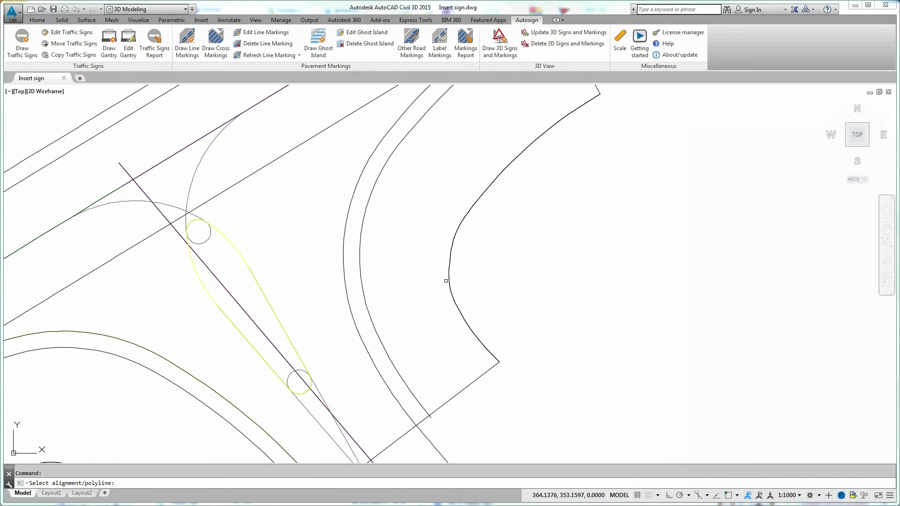
click(385, 382)
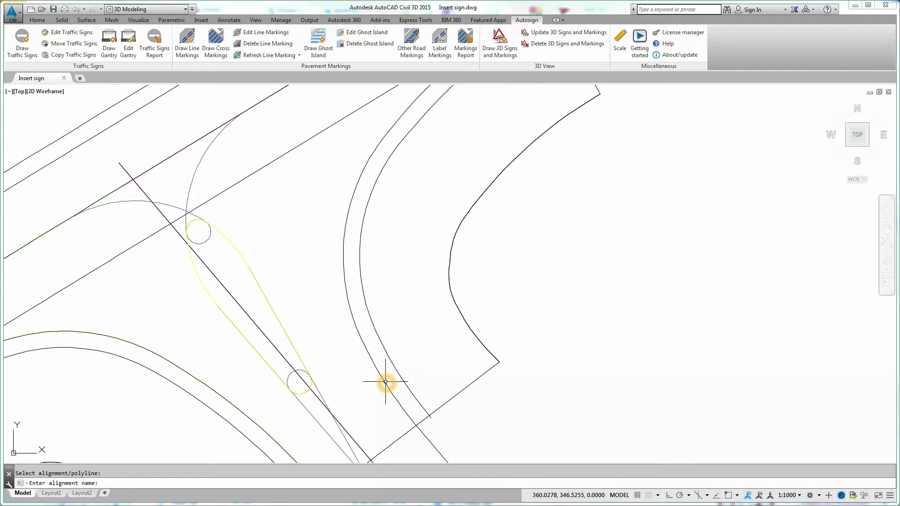
- Name the picked alignment myfillet and set its starting station to 100.33
click(109, 478)
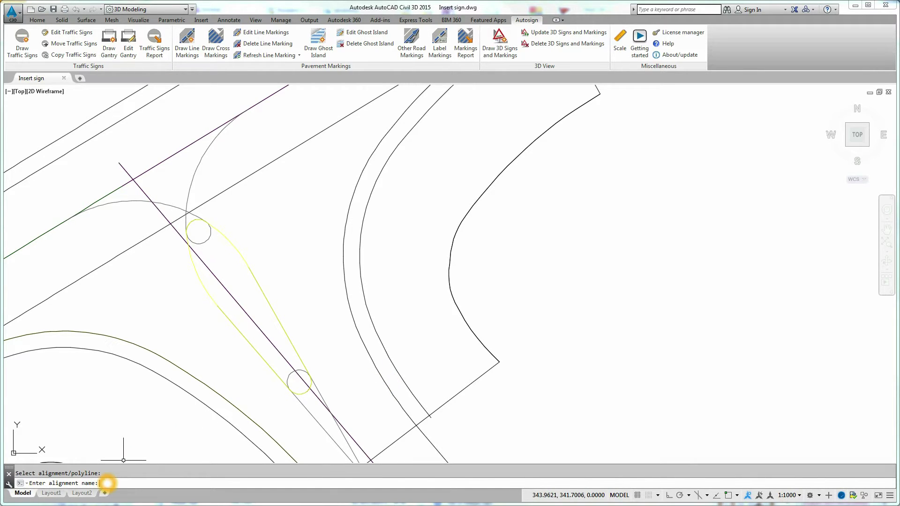
text(myfillet)
key(Return)
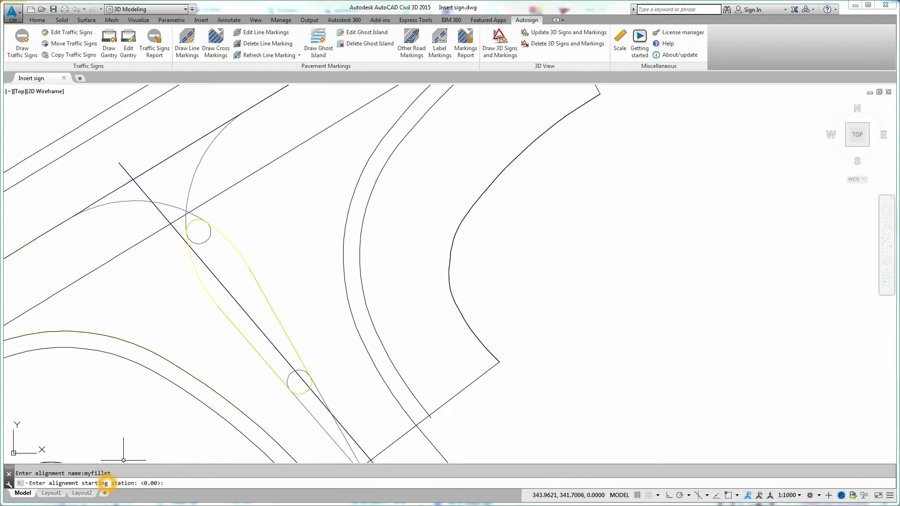
text(100.33)
key(Return)
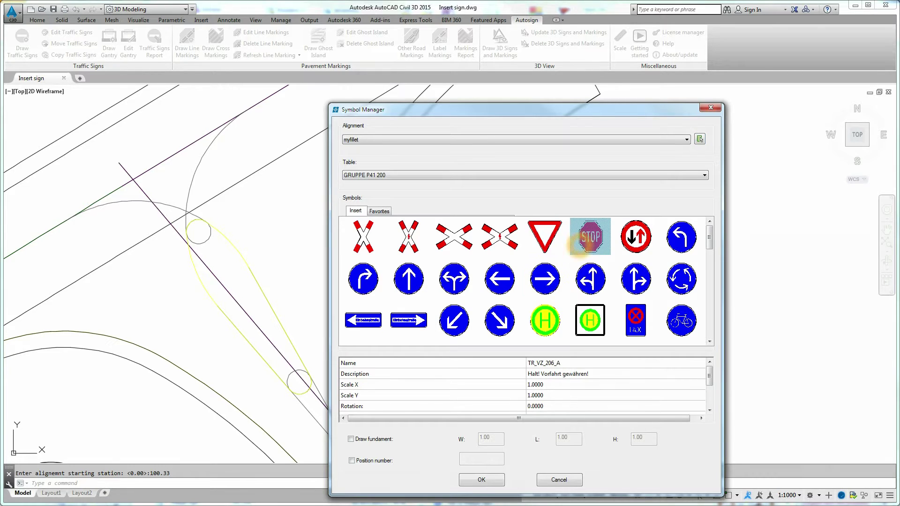
- Choose the give-way sign TR_VZ_205_A and enable its foundation with width 0.8, length 0.8 and height 0.6
click(551, 244)
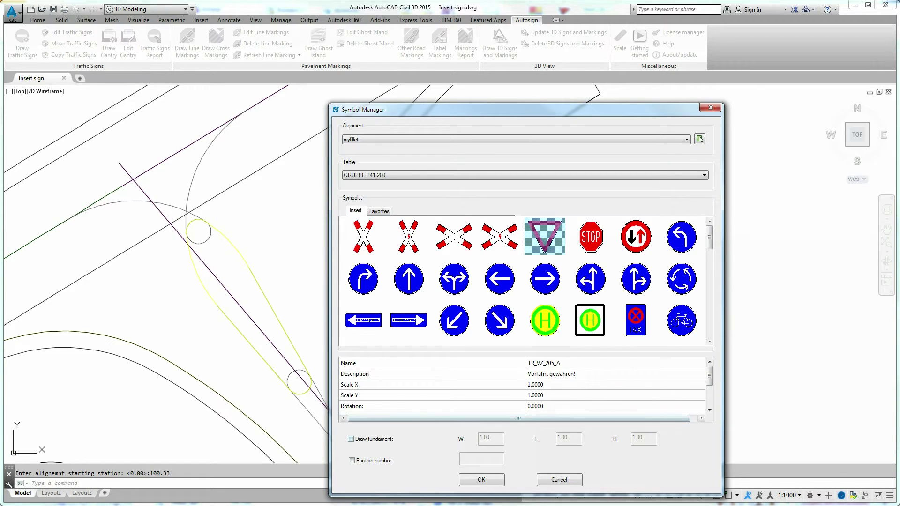
click(351, 439)
key(Tab)
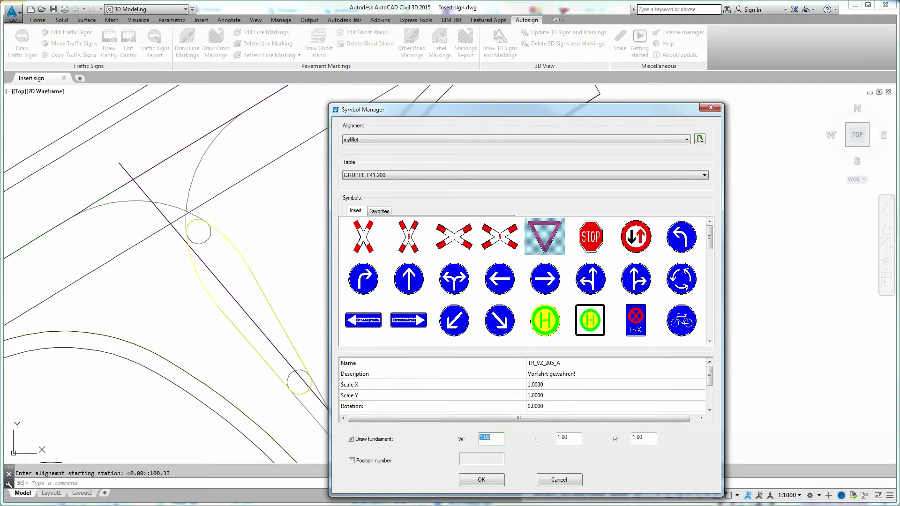
text(0)
key(Tab)
text(0.8)
key(Tab)
text(0.6)
- Enable the sign's position number, set it to 1, and accept the sign settings
click(352, 460)
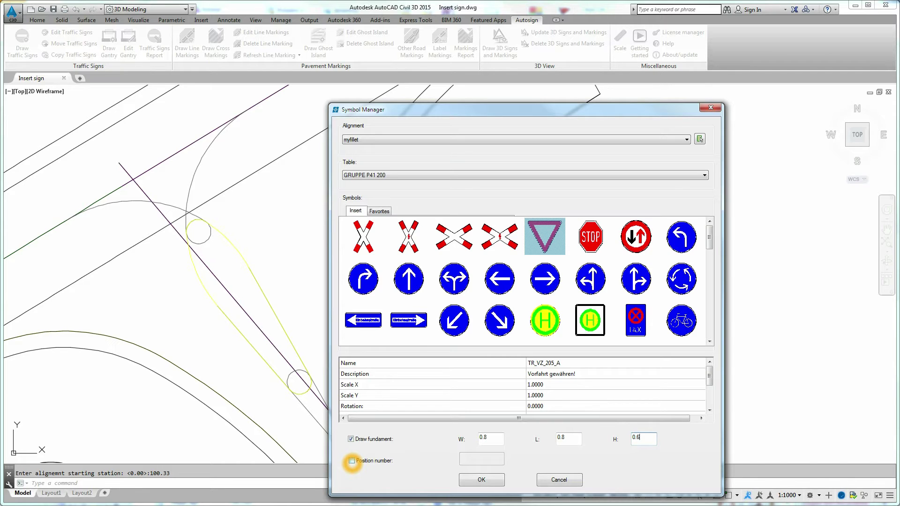
click(352, 461)
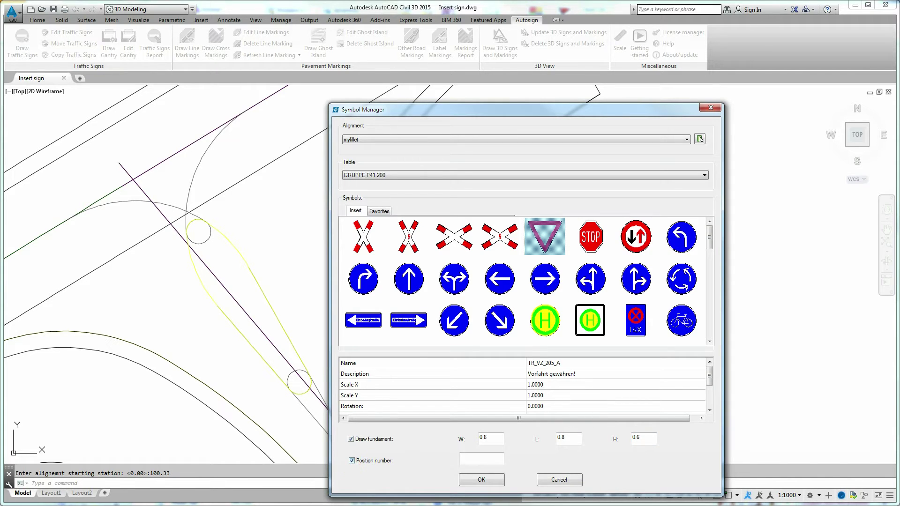
click(473, 458)
click(481, 480)
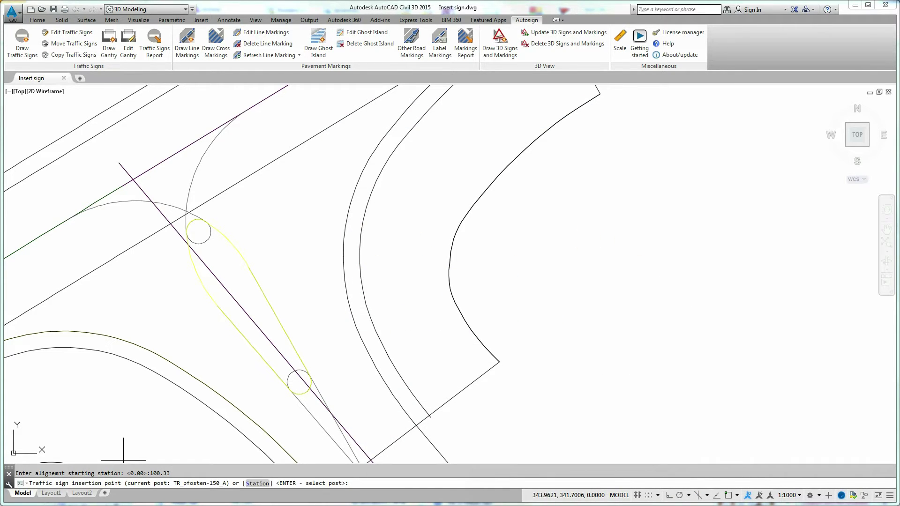
- Choose the 150 cm post TR_pfosten-150_A for the traffic sign
click(288, 484)
key(Return)
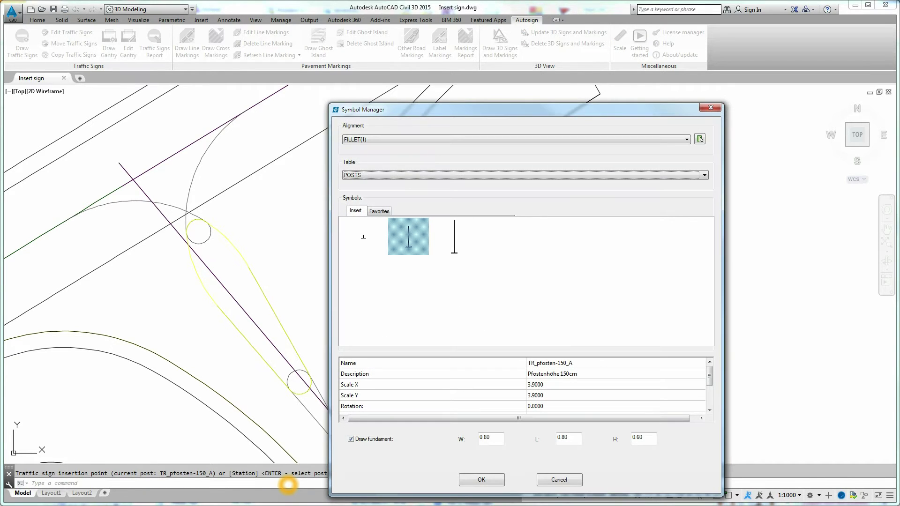
click(363, 237)
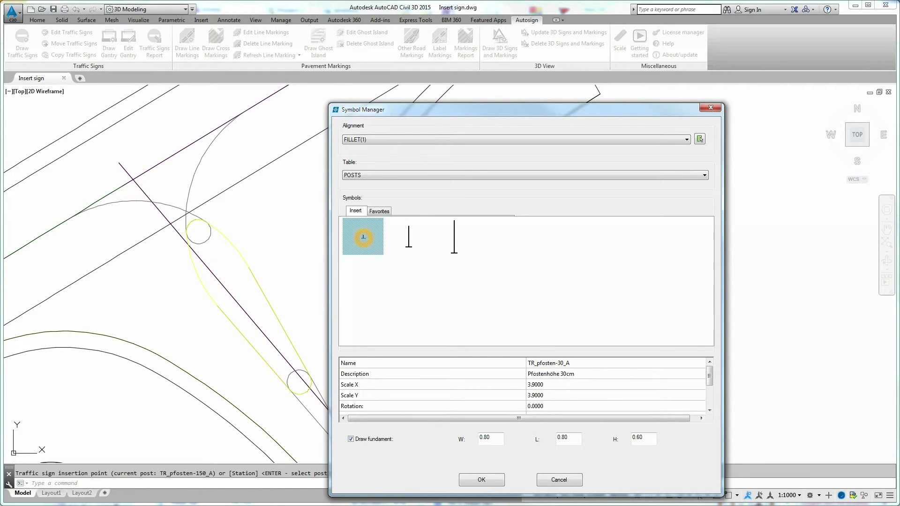
click(408, 238)
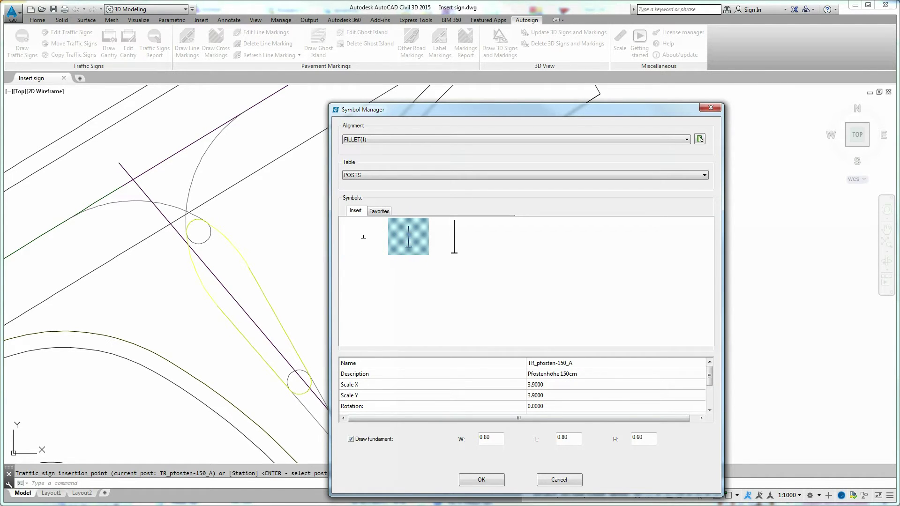
click(487, 479)
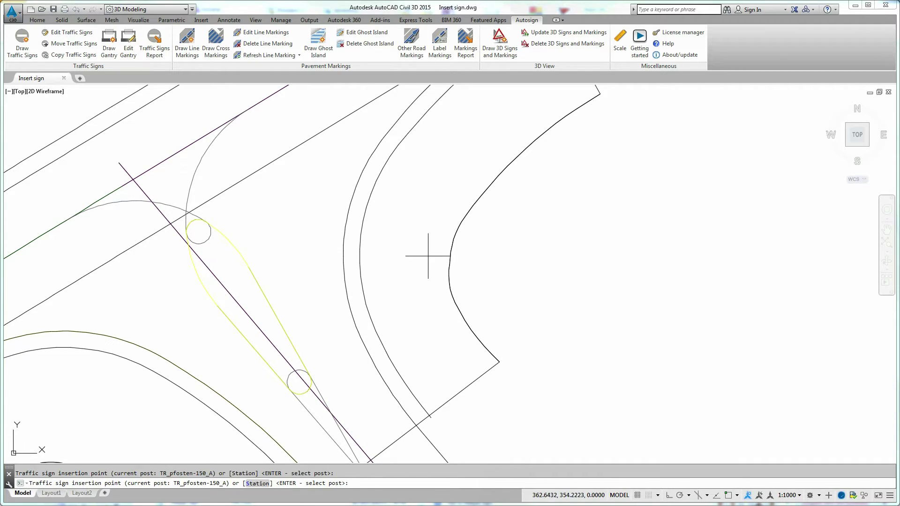
- Set the sign's insertion point just outside the upper fillet kerb and place its symbol beyond the outer road boundary
click(416, 140)
click(416, 139)
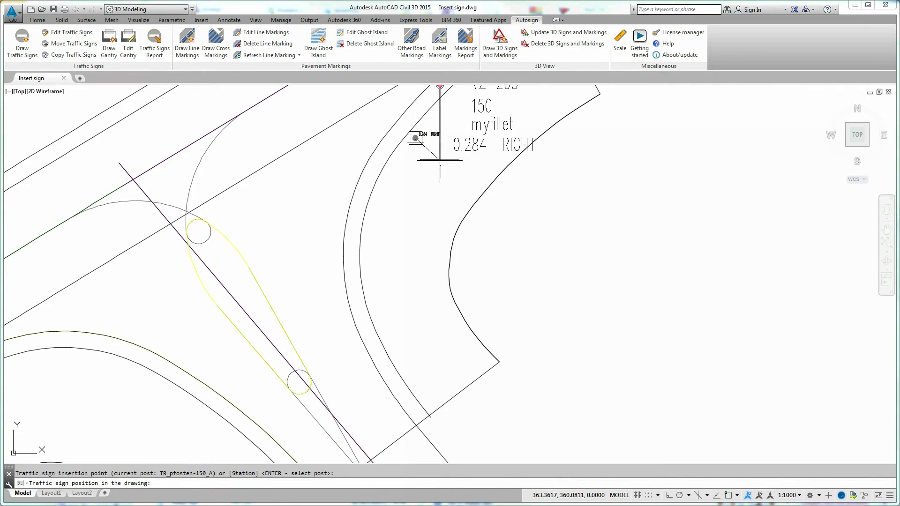
click(518, 238)
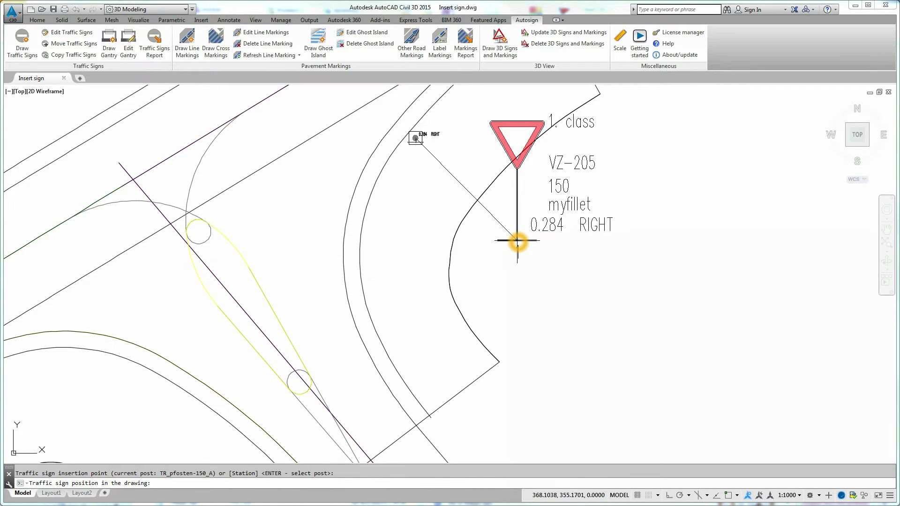
click(517, 241)
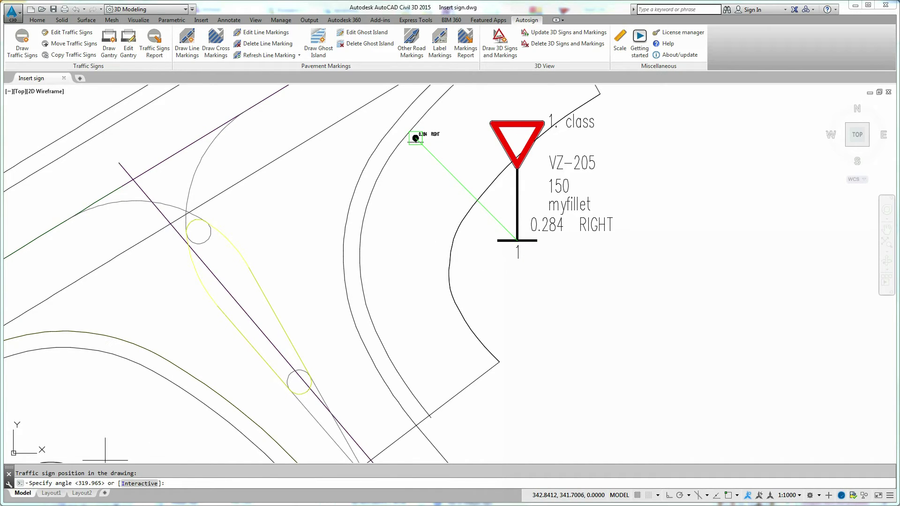
- Accept the default angle for the placed sign and rotate the traffic sign symbol as well
click(92, 482)
key(Return)
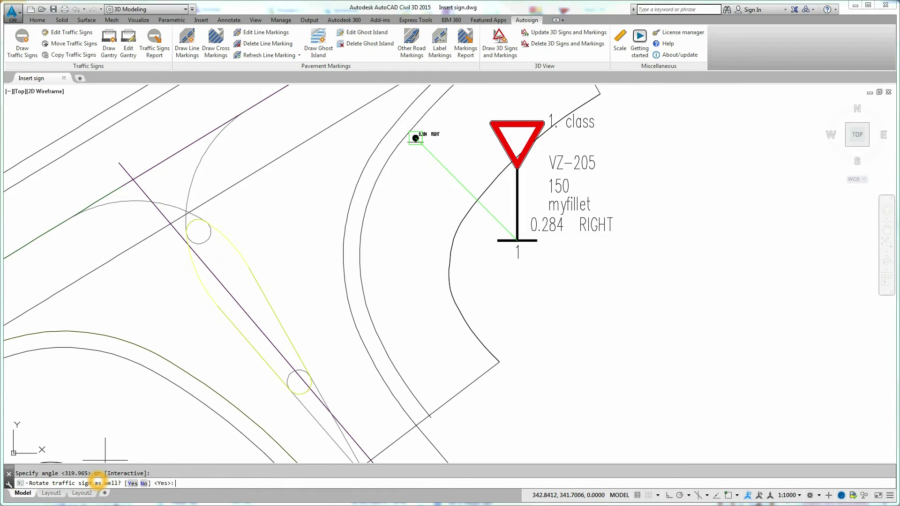
key(Return)
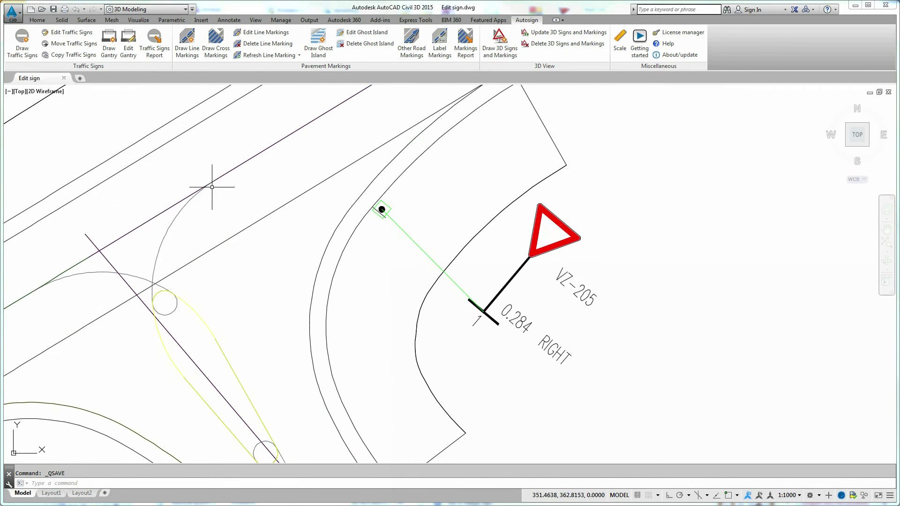
- Edit the placed give-way sign and add the turn-right sign TR_VZ_211-20_A to its post
click(68, 37)
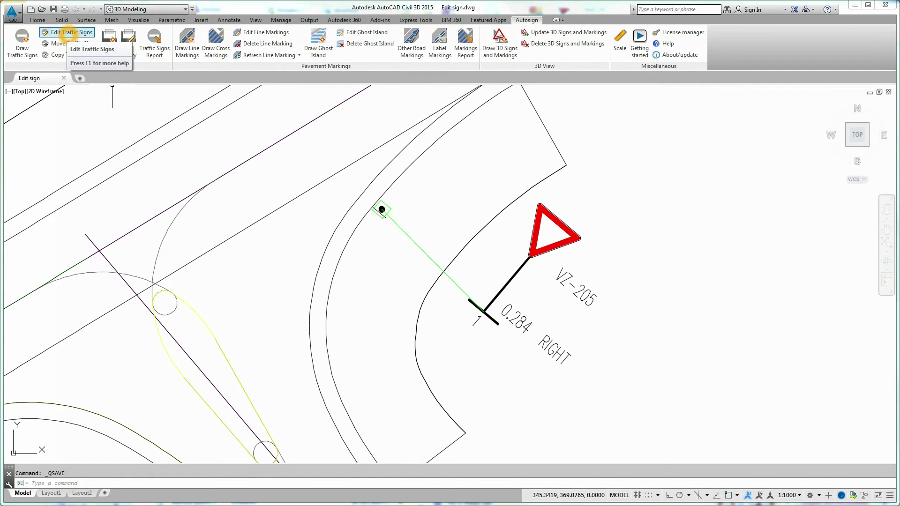
click(68, 36)
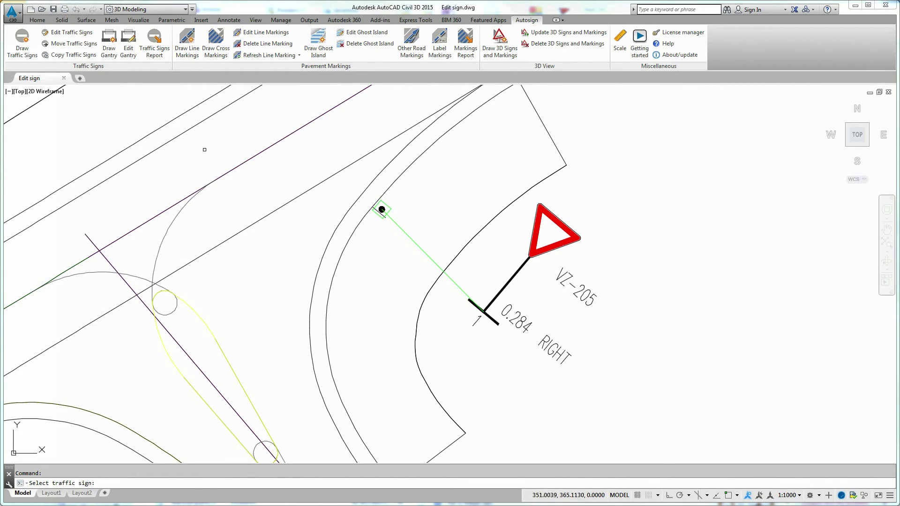
click(518, 272)
click(520, 272)
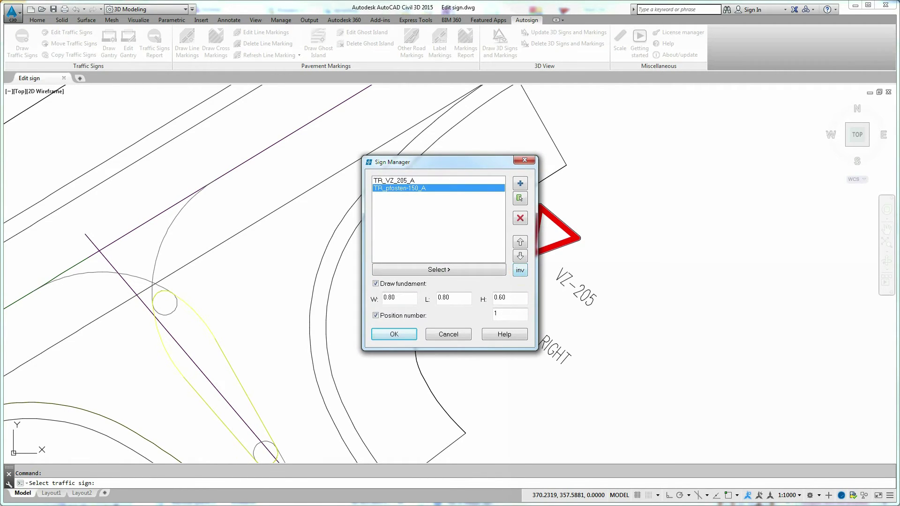
click(520, 184)
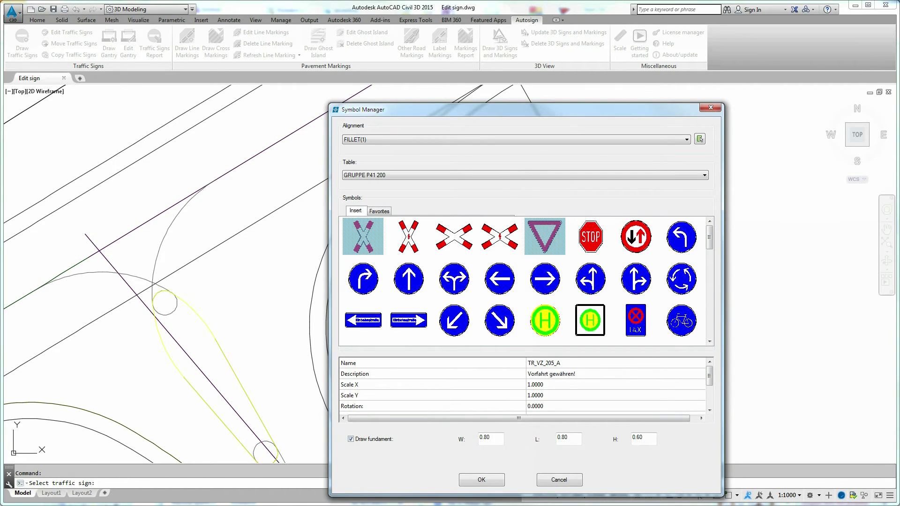
click(544, 278)
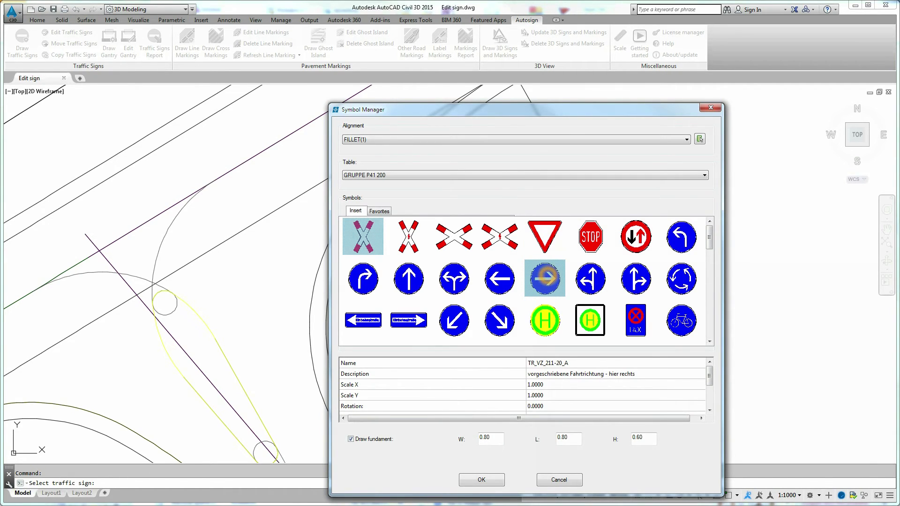
click(482, 480)
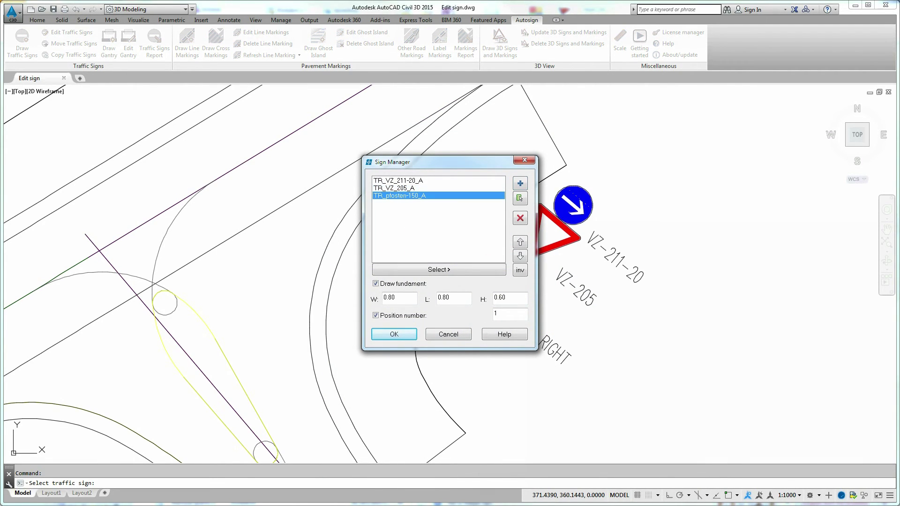
- Reorder the sign assembly so TR_VZ_211-20_A sits below TR_VZ_205_A, and apply the changes
click(412, 181)
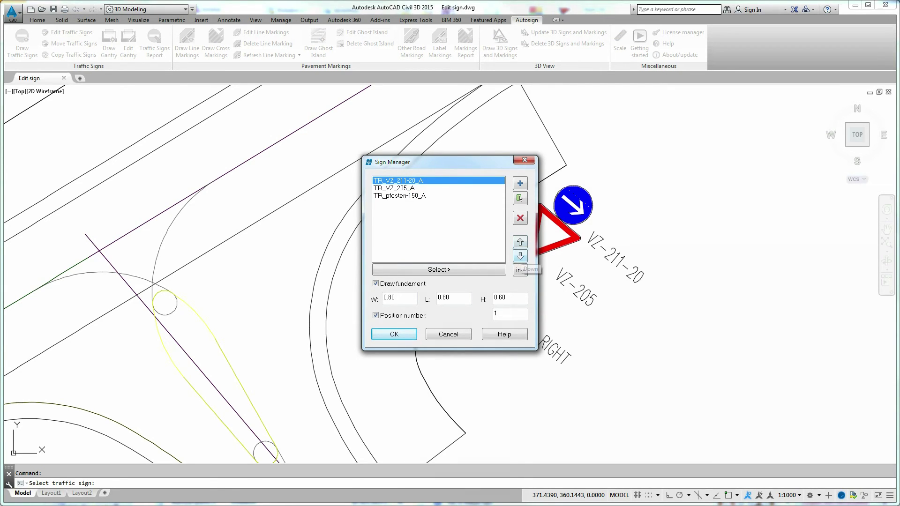
click(520, 256)
click(520, 256)
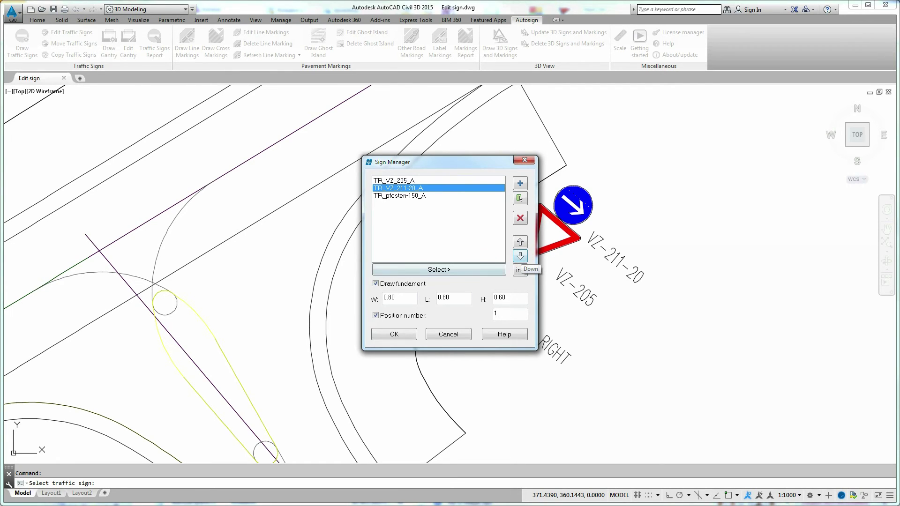
click(396, 334)
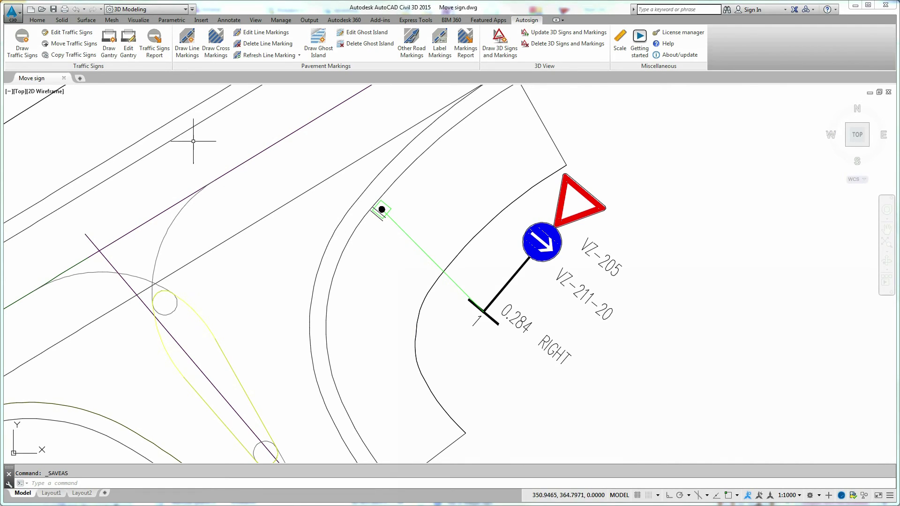
- Start moving the two-sign assembly and pick the minor road's centreline as its alignment
click(73, 44)
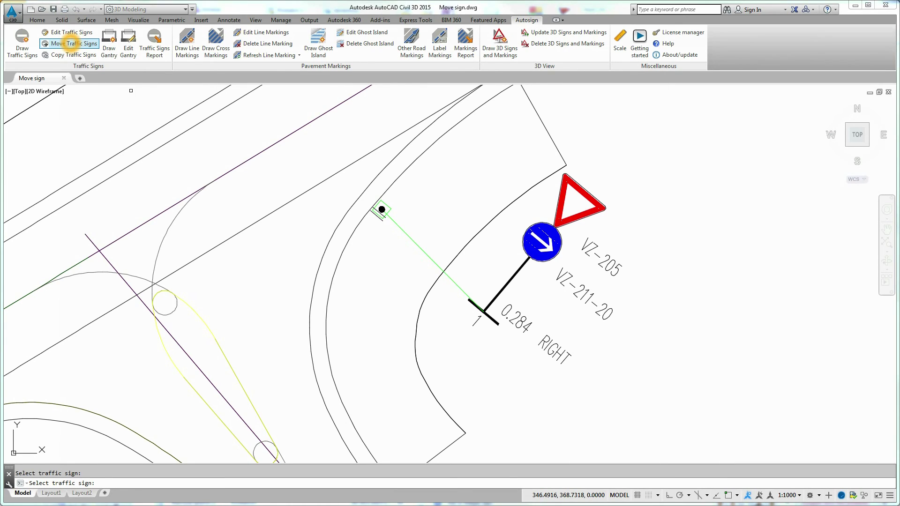
click(513, 278)
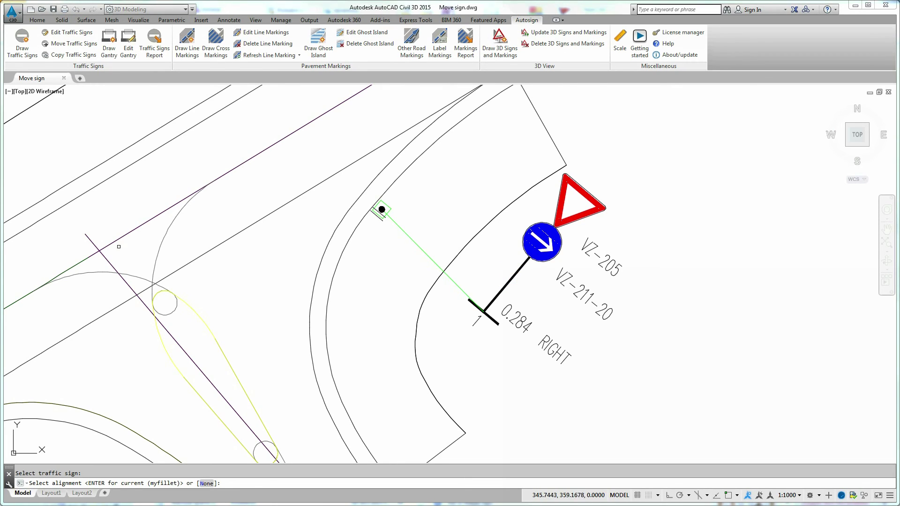
click(88, 238)
click(88, 238)
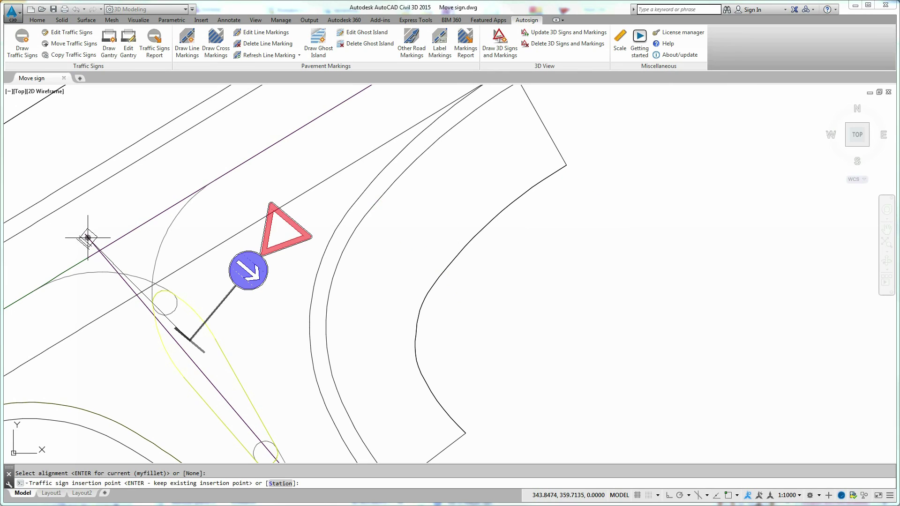
- Set the assembly's new insertion point outside the middle of the fillet kerb and position its symbol beyond the outer road boundary
click(241, 271)
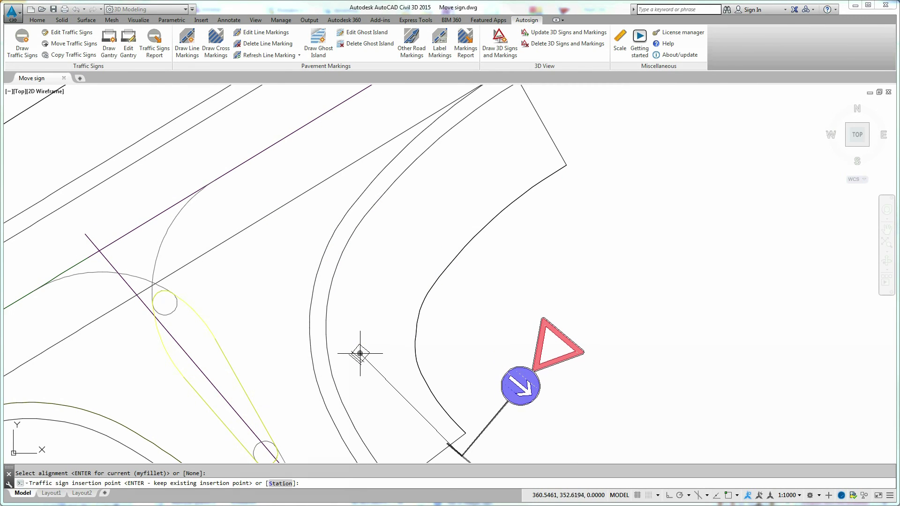
click(357, 352)
click(358, 350)
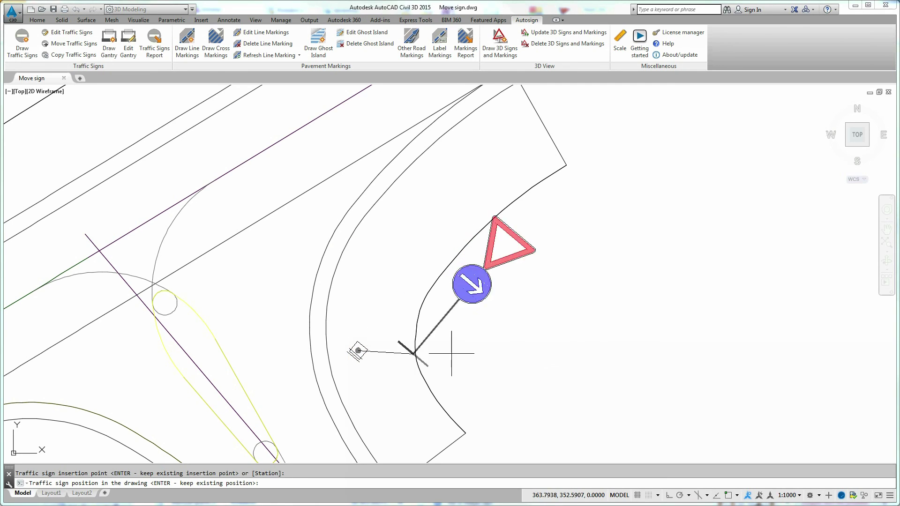
click(517, 329)
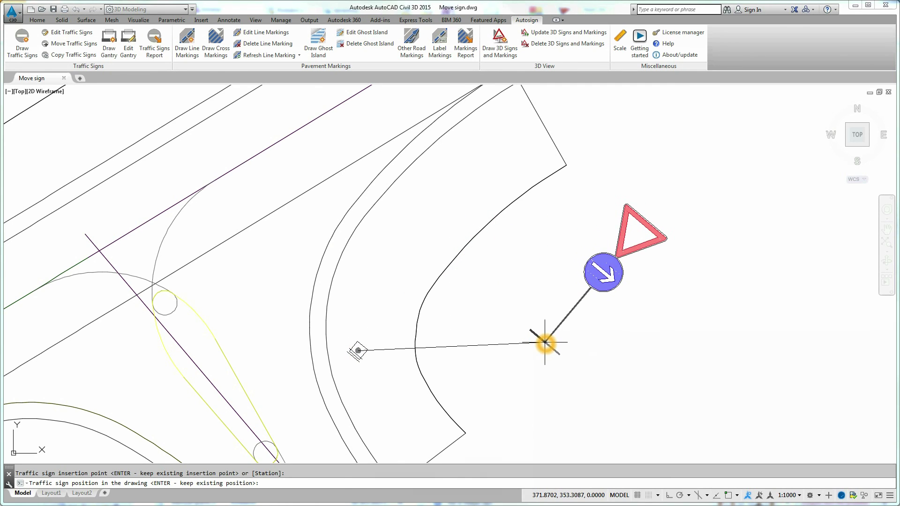